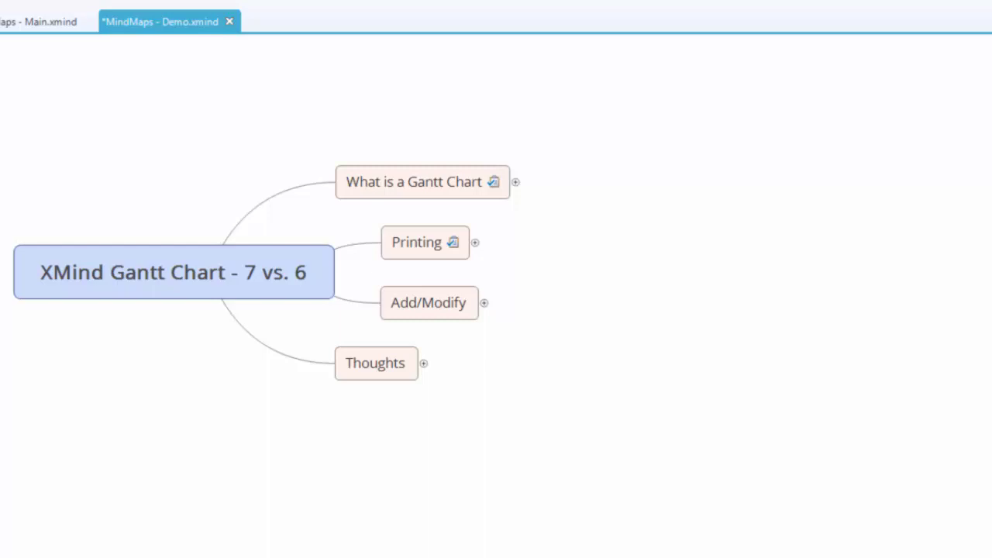
- Expand 'What is a Gantt Chart', drag the Gantt View splitter up, then collapse the topic again
click(517, 183)
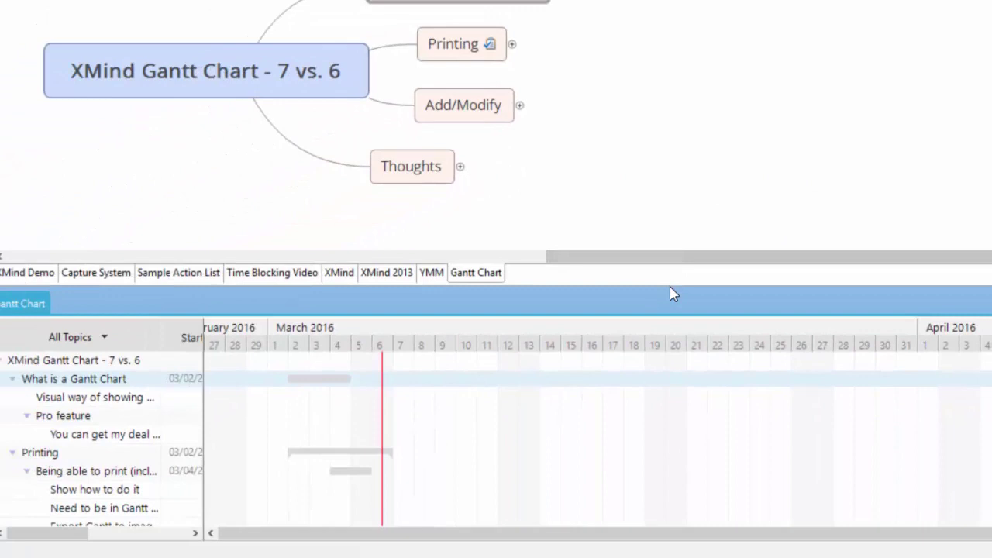
drag(677, 286, 677, 177)
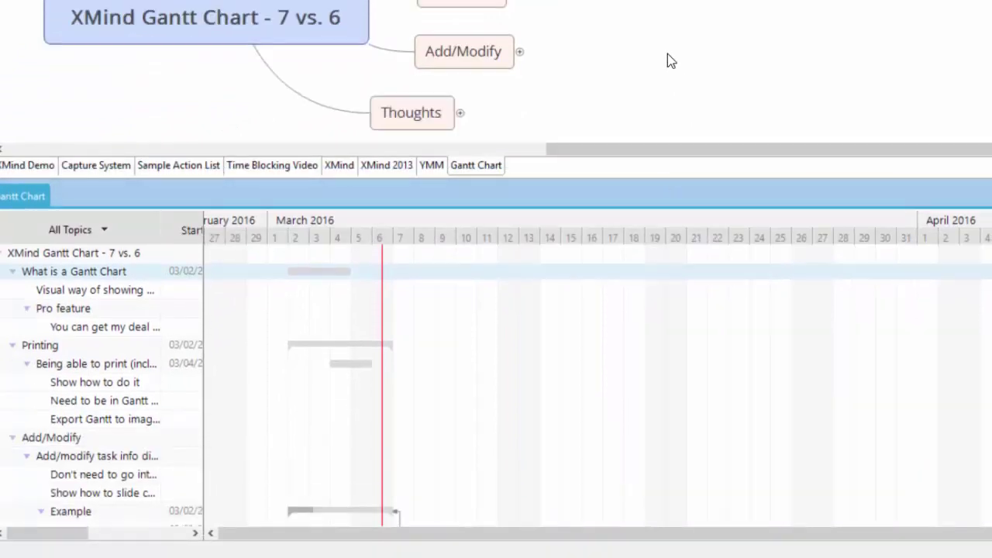
scroll(671, 62, up, 3)
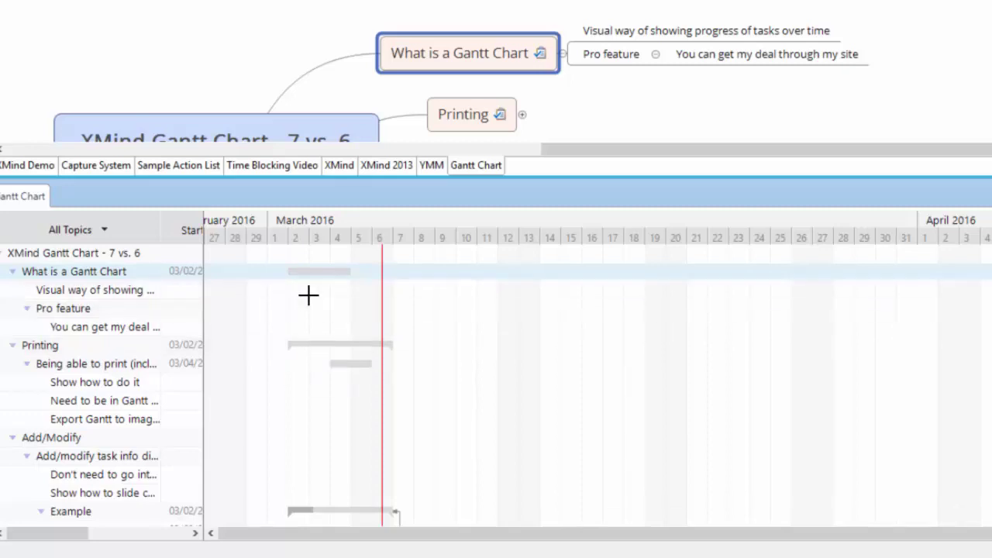
click(563, 52)
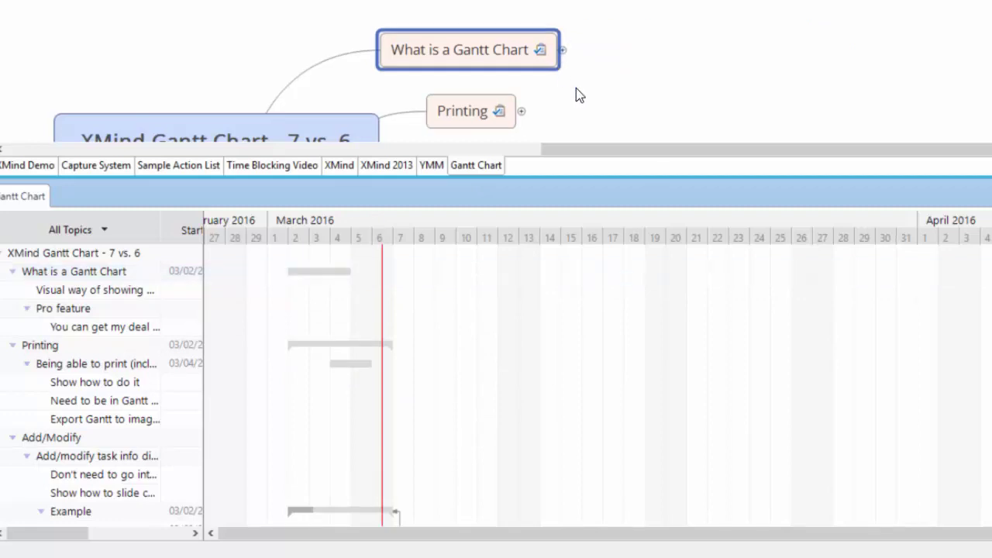
- Pan the map and expand Printing to show its note and three subtopics
click(576, 88)
drag(603, 106, 539, 55)
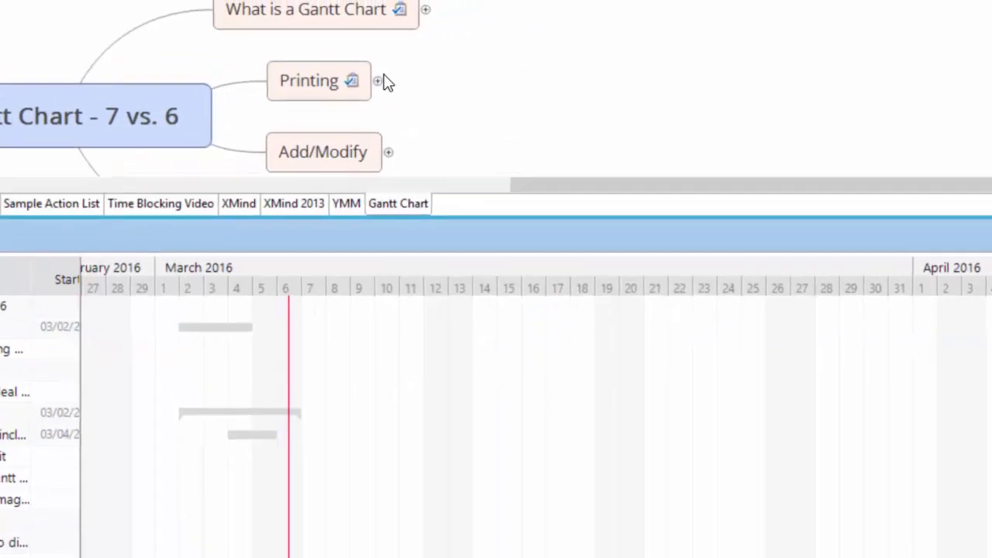
click(458, 61)
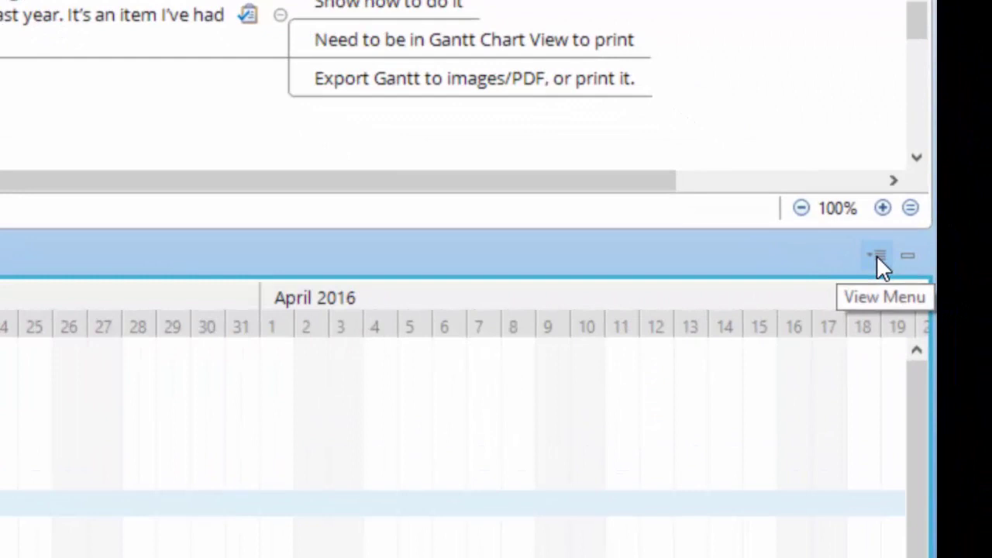
click(877, 255)
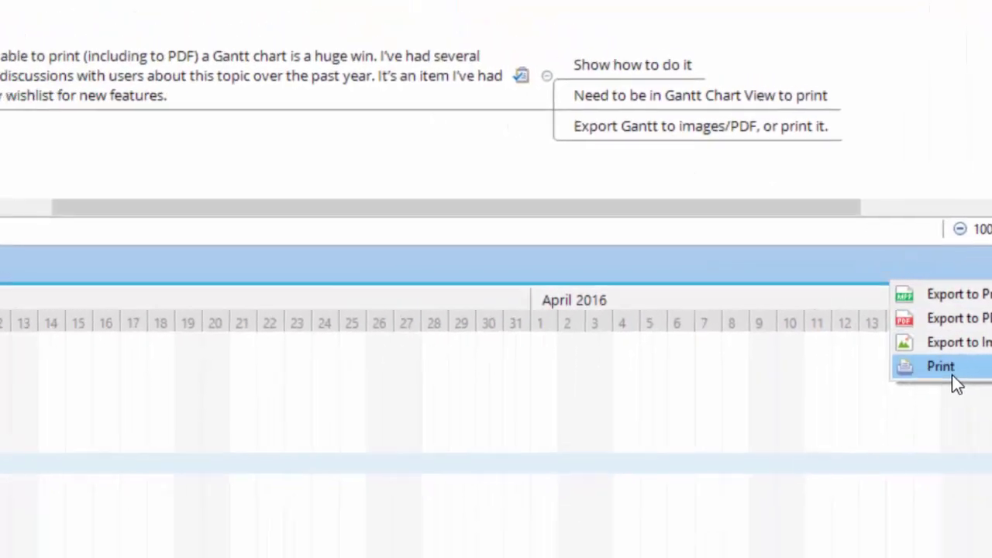
click(776, 380)
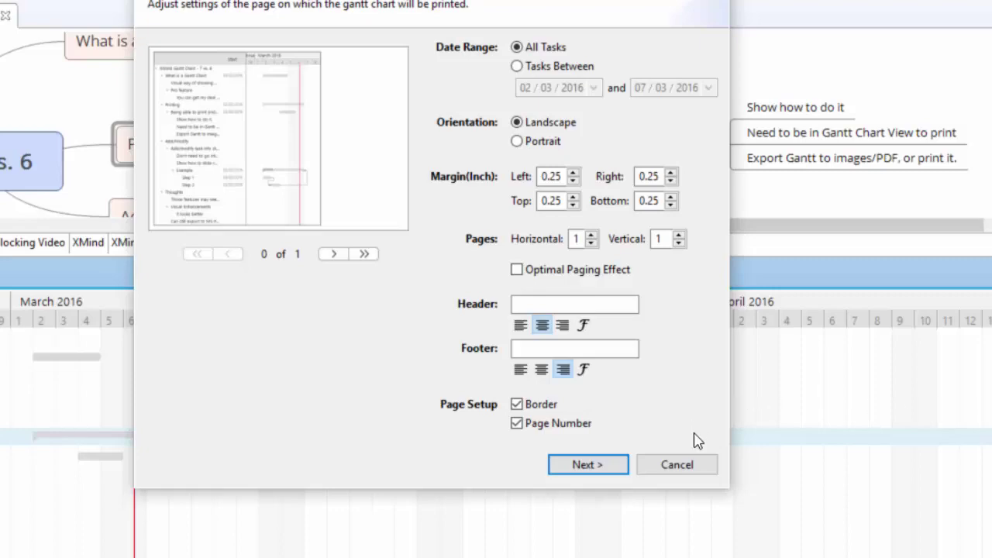
click(693, 465)
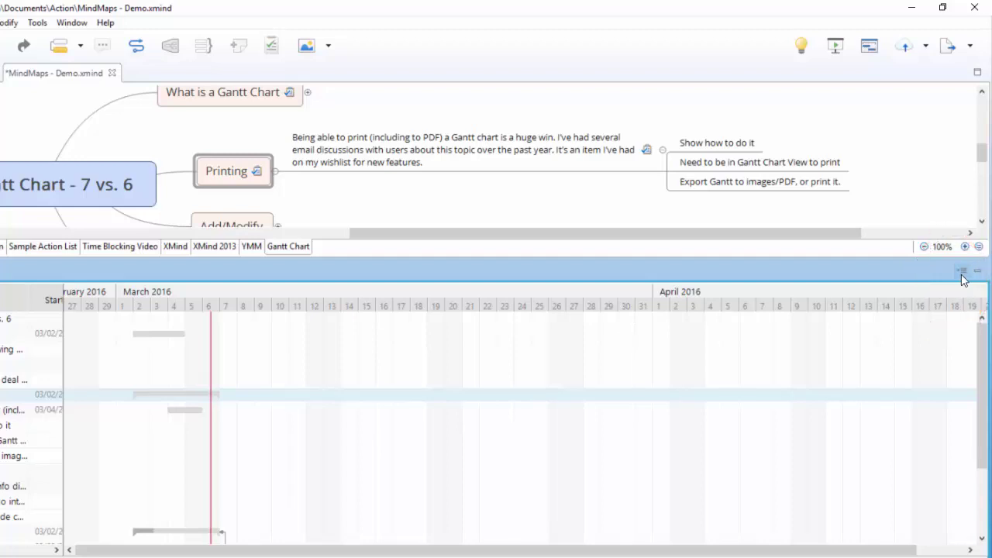
click(962, 276)
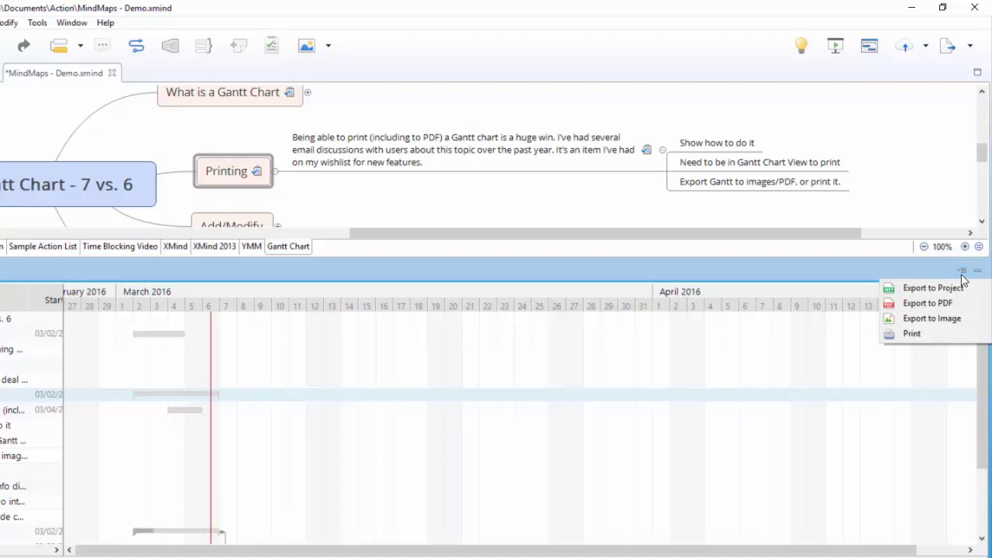
click(279, 178)
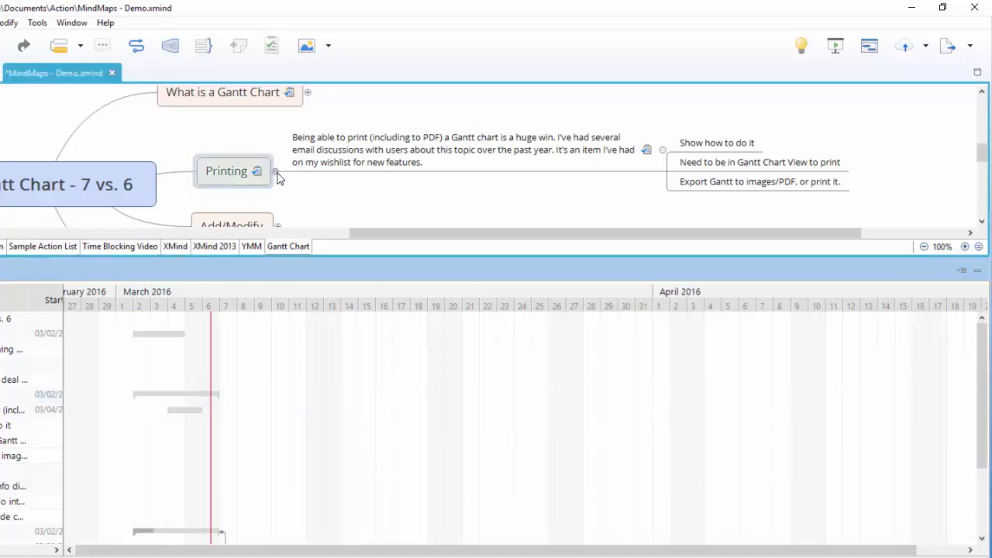
- Collapse Printing, expand Add/Modify, and open then close Task Info for 'What is a Gantt Chart'
click(277, 172)
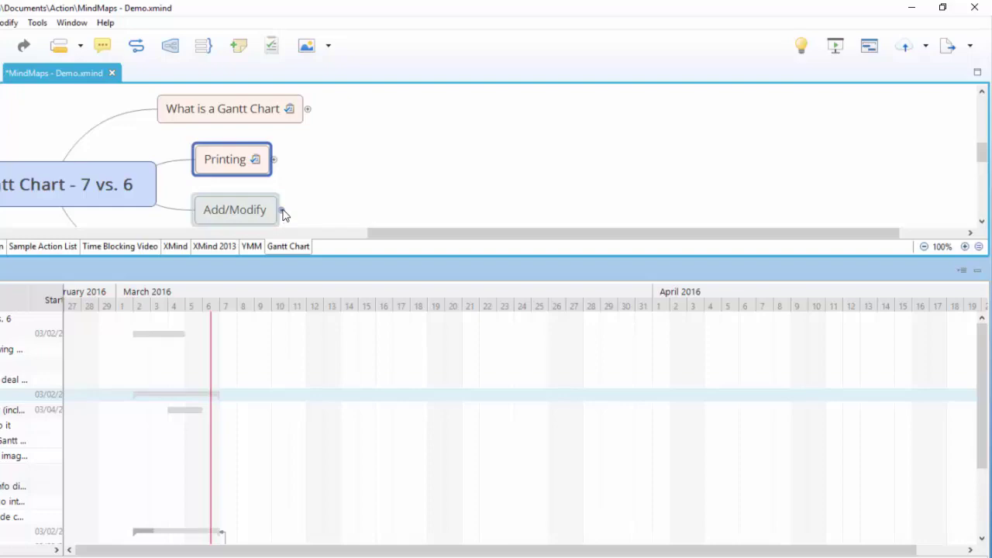
click(282, 211)
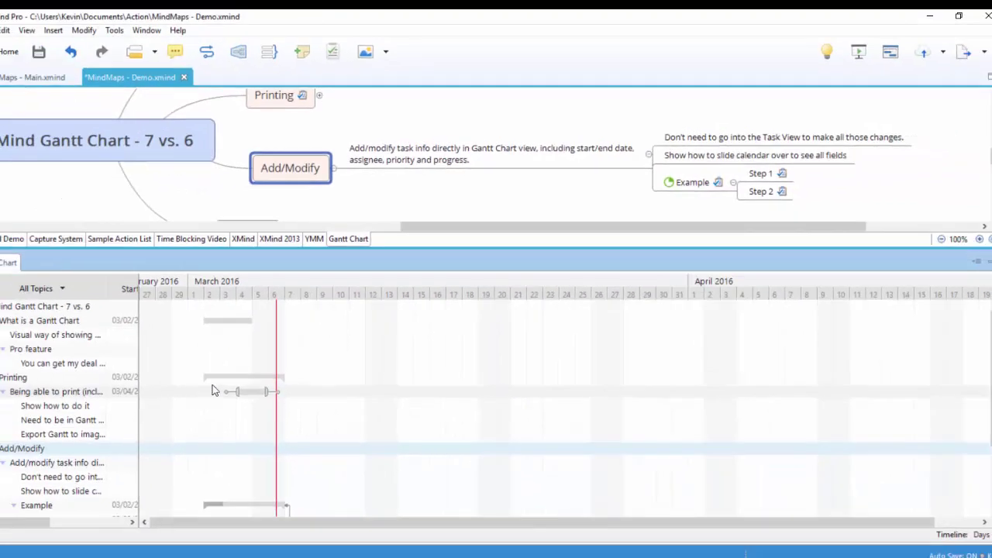
double_click(232, 323)
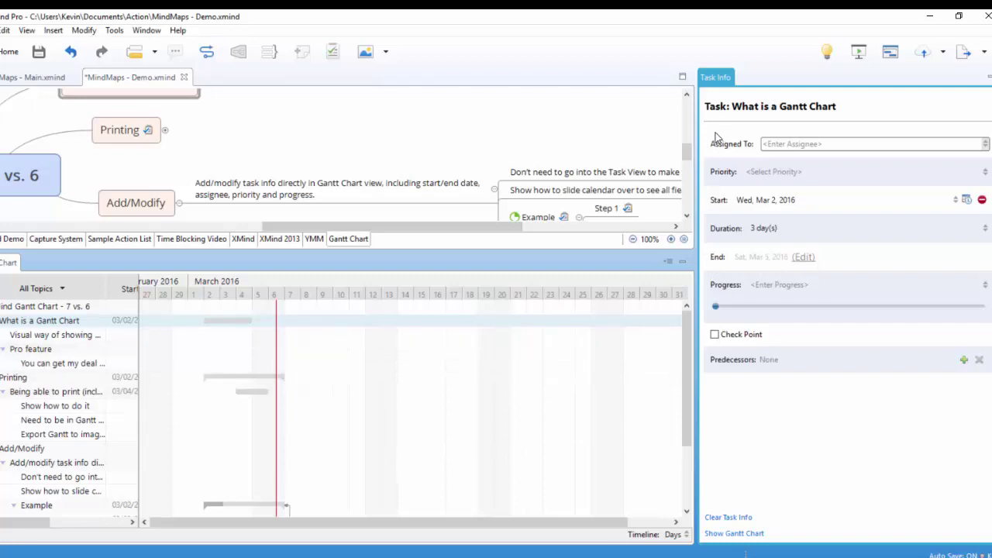
right_click(714, 81)
click(733, 90)
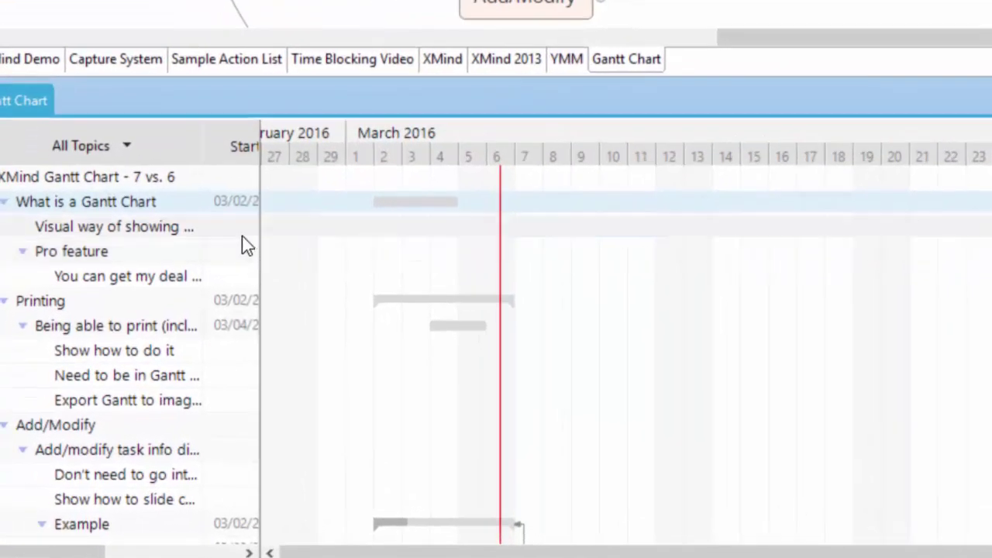
- Widen the Gantt task list to show Assignee, Priority and Progress, then scroll to Example's subtasks
mouse_move(259, 230)
mouse_down()
mouse_move(669, 226)
mouse_move(618, 228)
mouse_up()
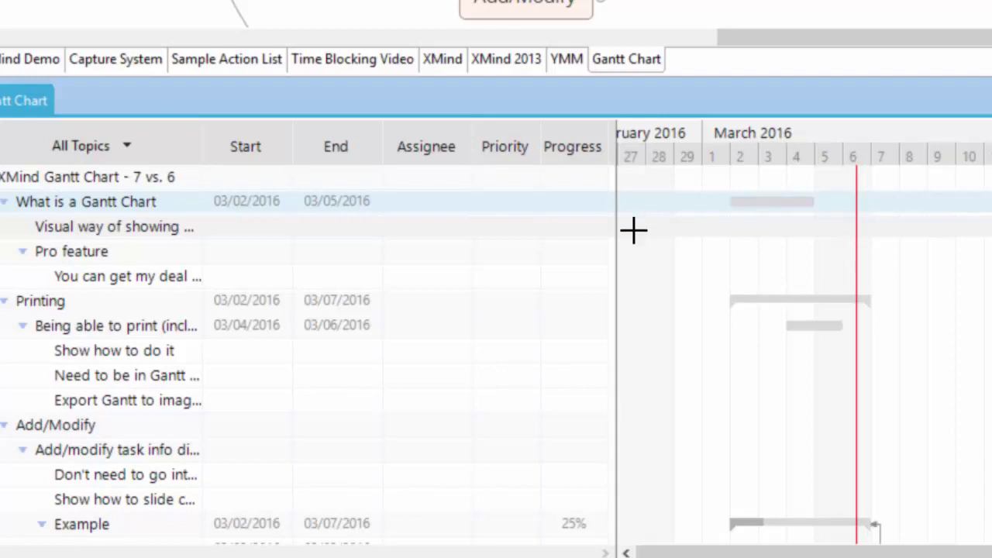
click(913, 273)
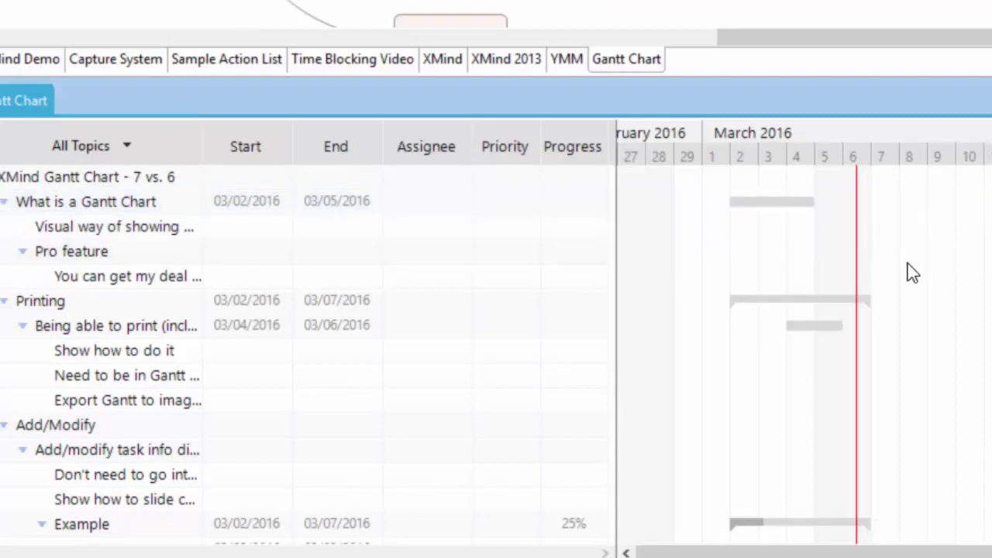
scroll(832, 291, down, 3)
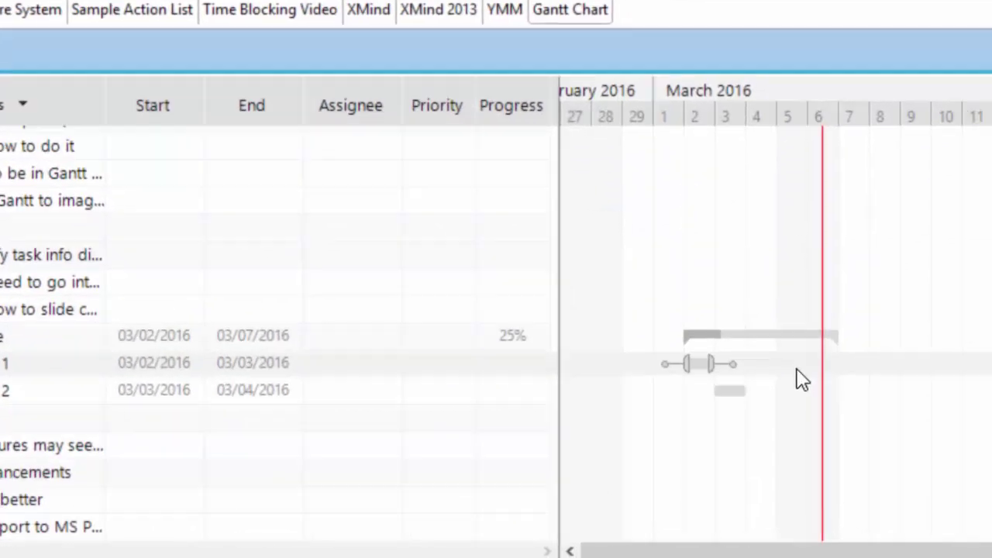
- Link Step 1 finish-to-start to Step 2, and Step 2 to the Example task
click(798, 371)
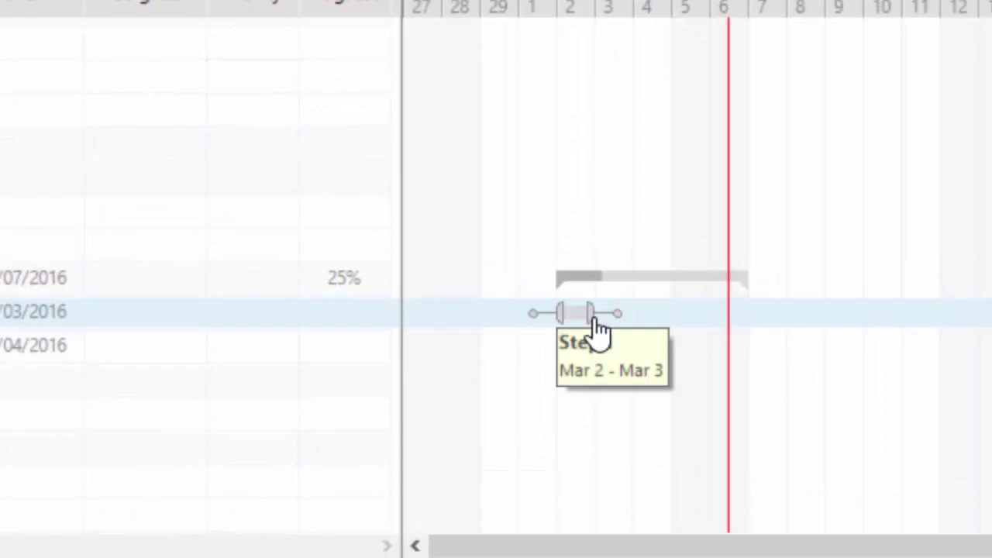
mouse_move(595, 314)
mouse_down()
mouse_move(620, 319)
mouse_move(594, 323)
mouse_up()
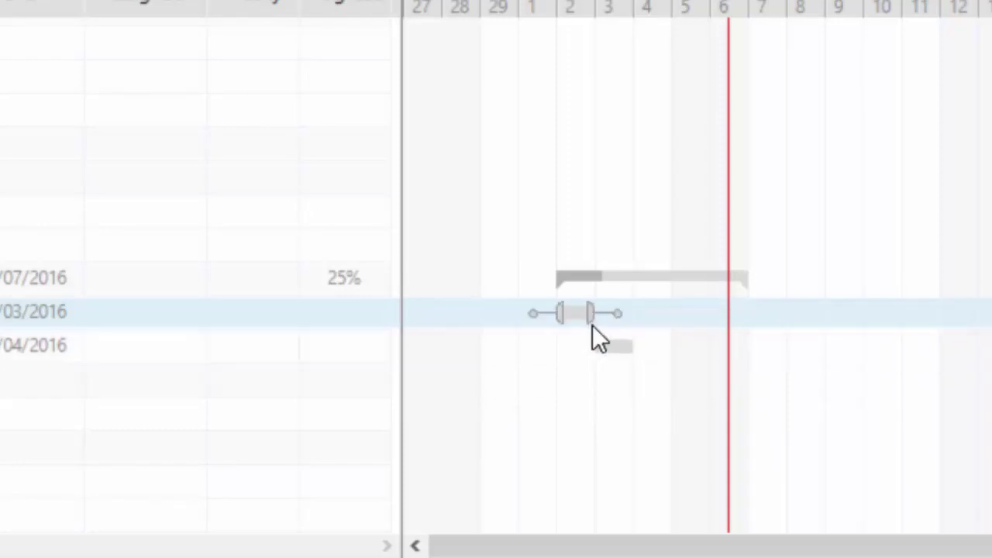
drag(611, 313, 621, 314)
drag(621, 324, 588, 353)
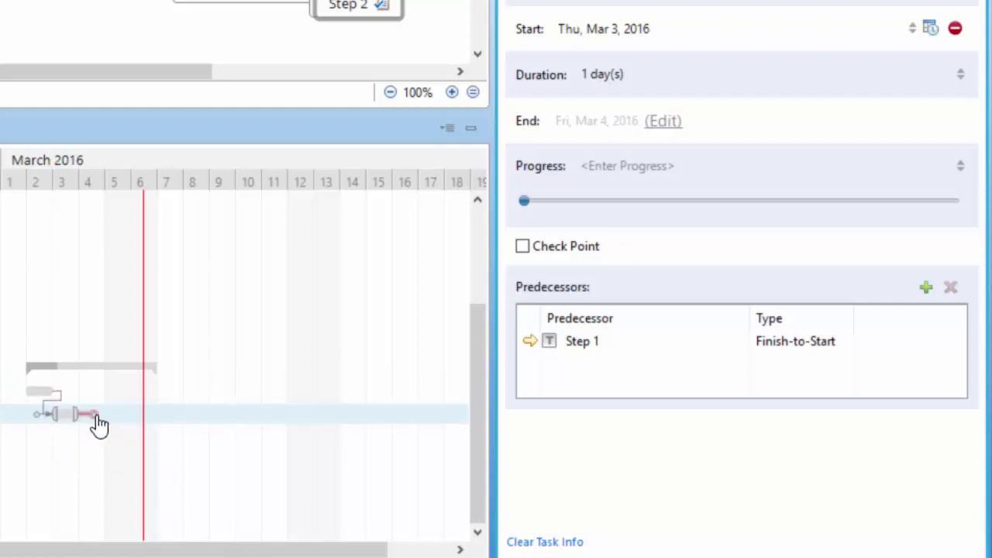
drag(98, 424, 173, 379)
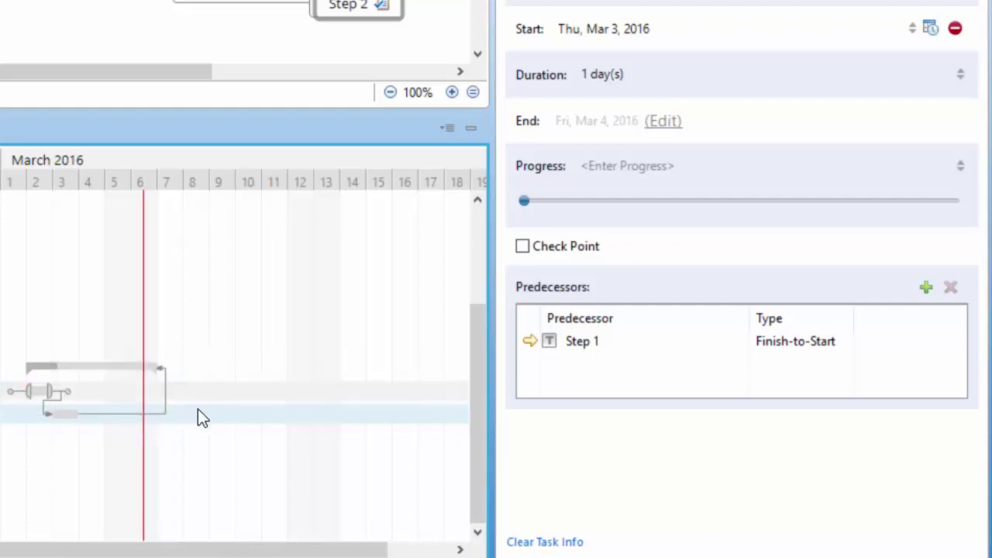
click(144, 380)
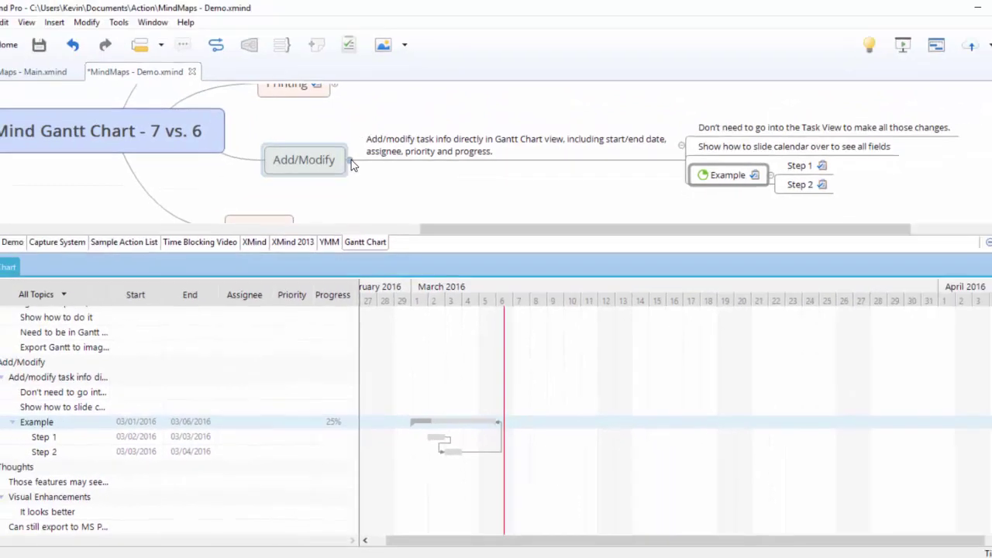
- Collapse Add/Modify and expand Thoughts to reveal its remarks and subtopics
click(350, 163)
click(308, 202)
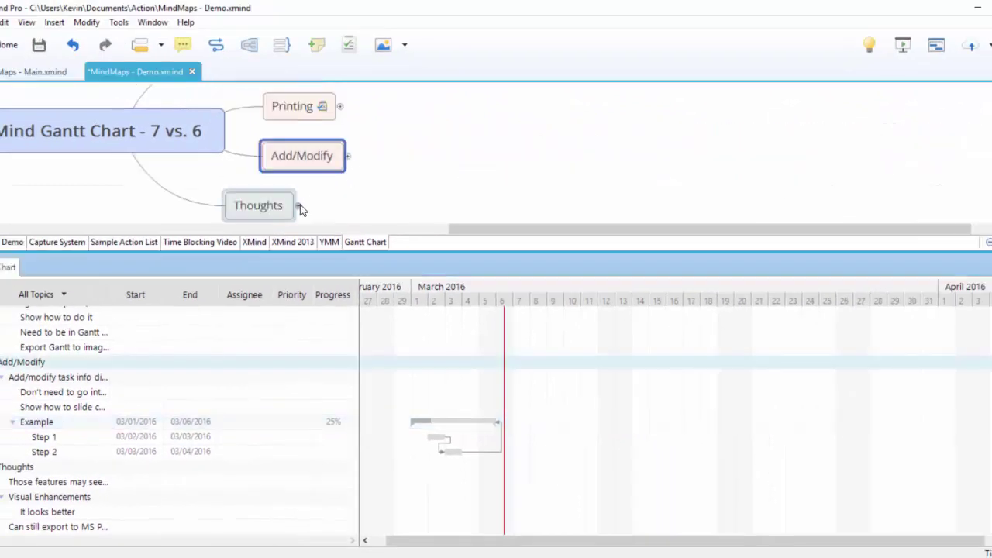